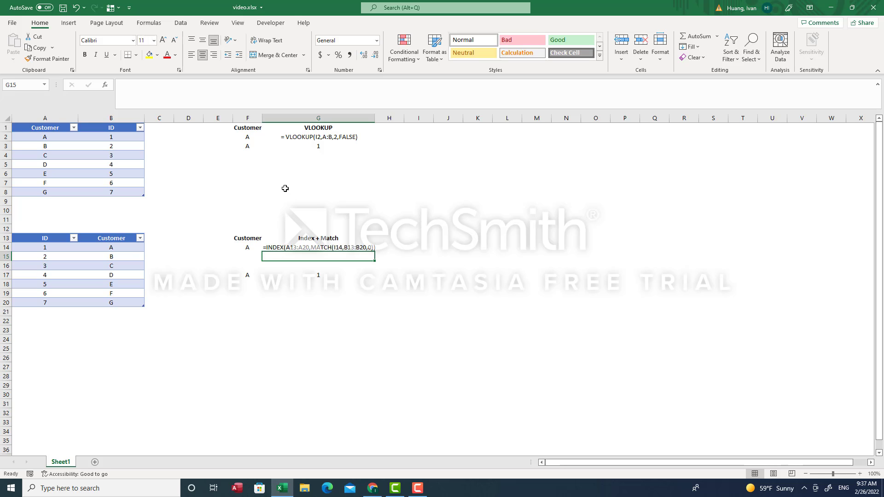
Step: Review the existing lookup formulas in G3 and G2, returning to G3
{"action": "left_click", "coordinate": [286, 144]}
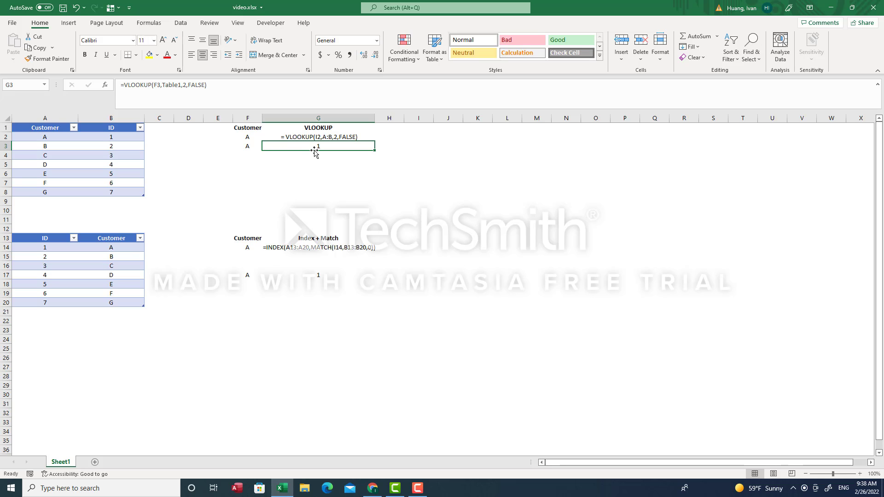
{"action": "left_click", "coordinate": [298, 137]}
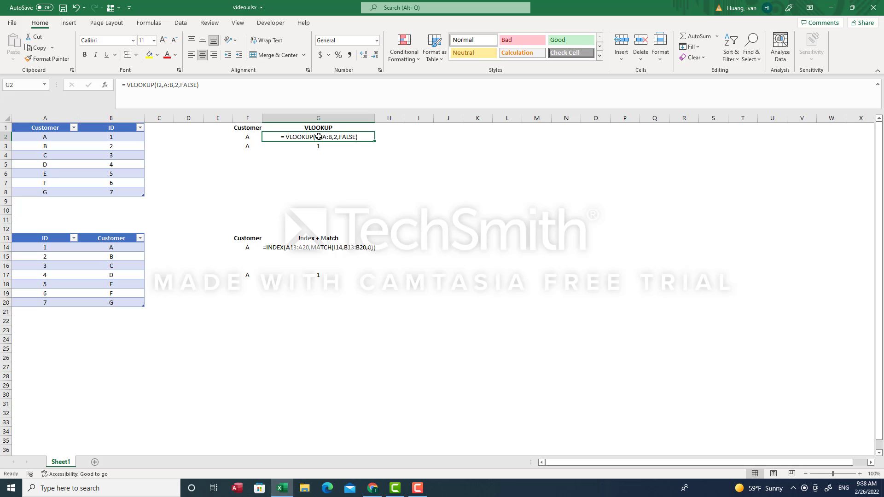
{"action": "left_click", "coordinate": [278, 147]}
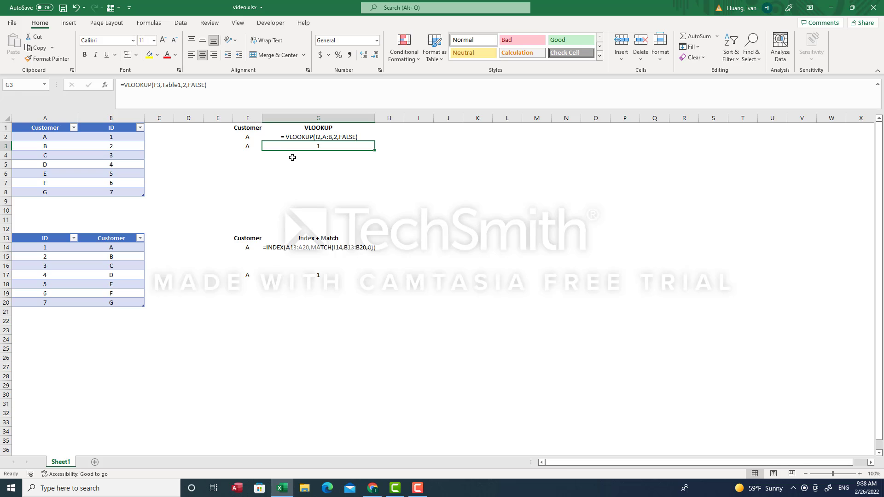
Step: Start G3 as =VLOOKUP(F3, using customer F3 as the lookup value
{"action": "type", "text": "="}
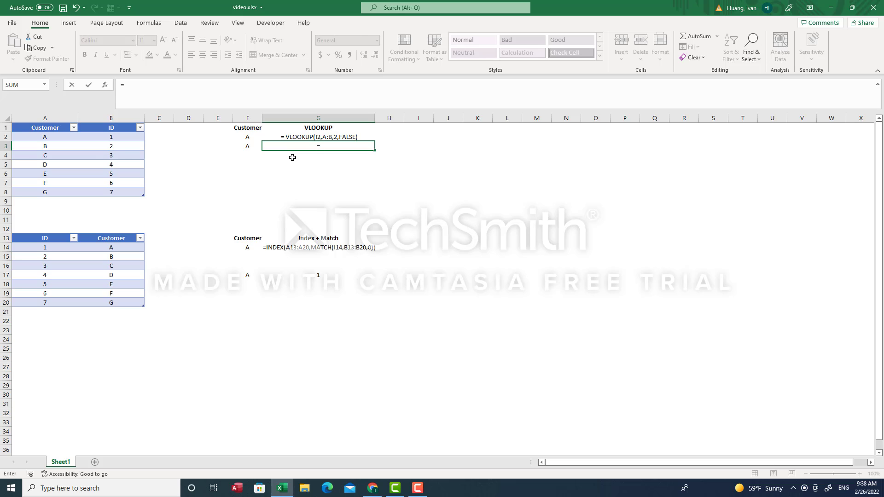
{"action": "type", "text": "v"}
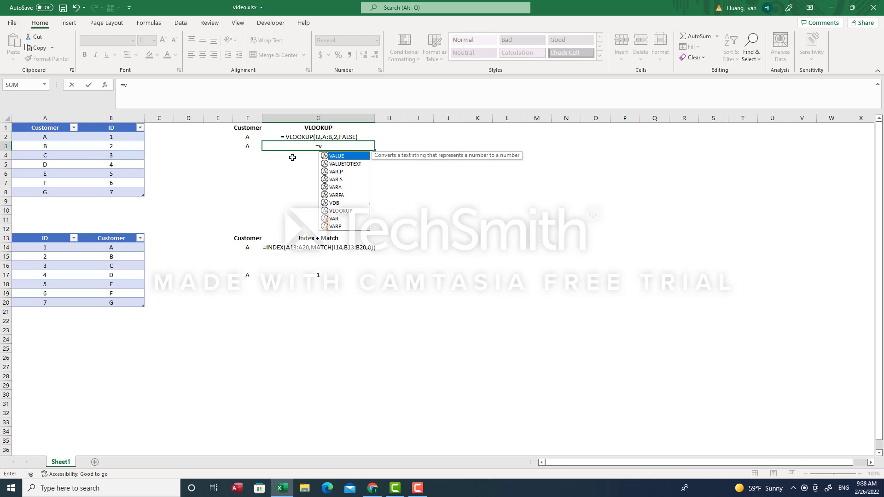
{"action": "type", "text": "lo"}
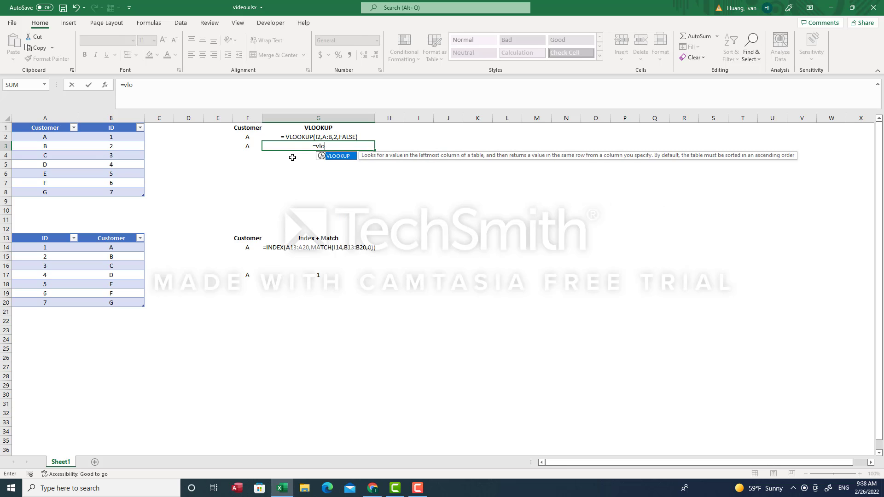
{"action": "key", "text": "Tab"}
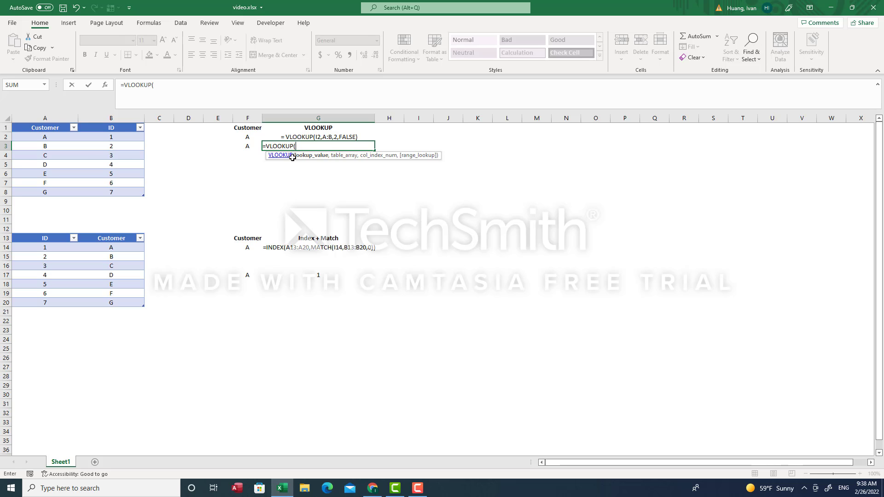
{"action": "key", "text": "Left"}
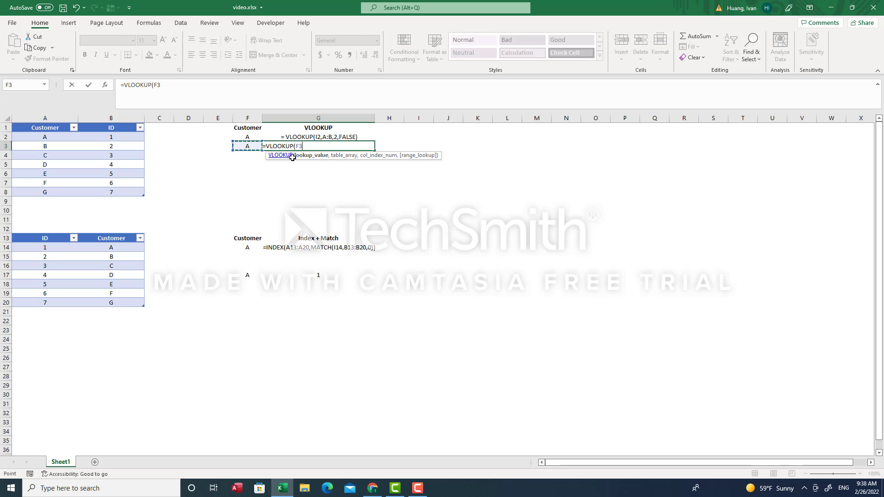
{"action": "type", "text": ","}
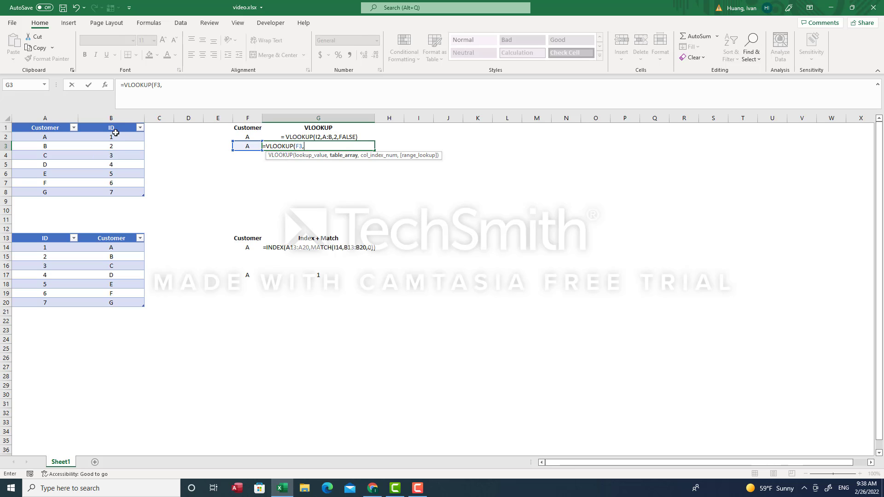
Step: Complete G3's VLOOKUP over A1:B8, column 2, FALSE exact match, returning ID 1
{"action": "left_click_drag", "start_coordinate": [55, 130], "coordinate": [116, 193]}
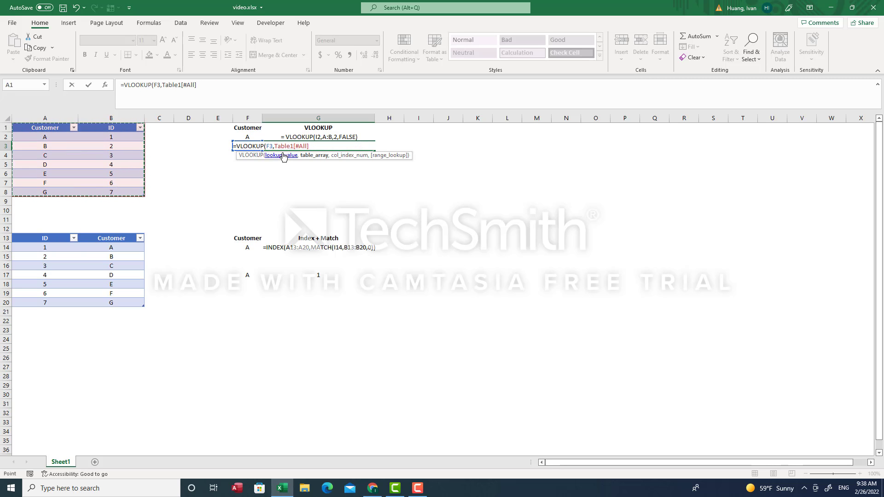
{"action": "type", "text": ",2"}
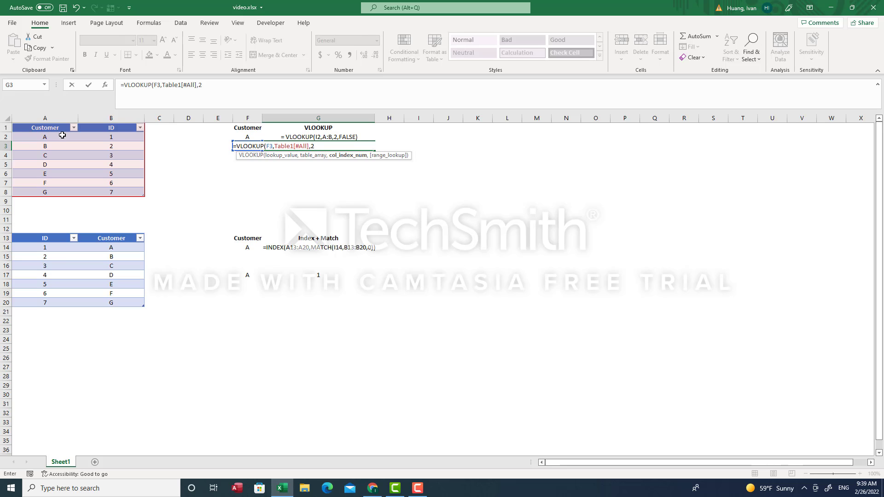
{"action": "type", "text": ","}
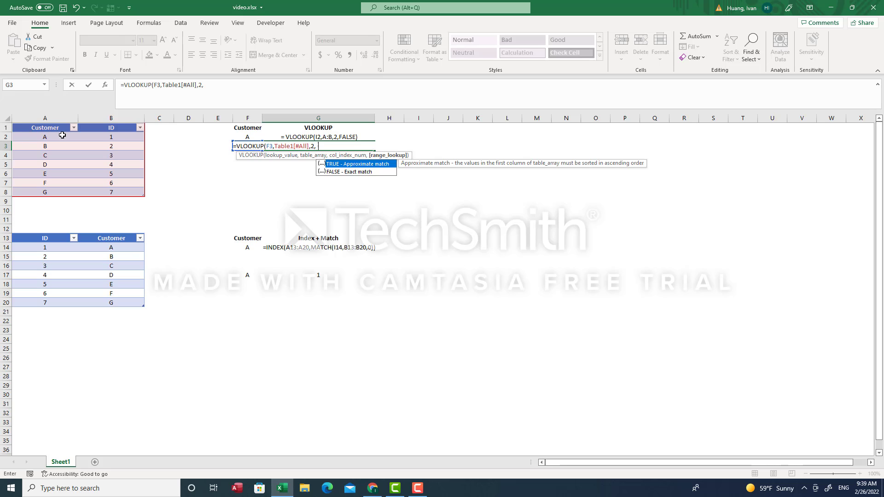
{"action": "type", "text": "false"}
{"action": "key", "text": "BackSpace"}
{"action": "key", "text": "BackSpace"}
{"action": "key", "text": "BackSpace"}
{"action": "key", "text": "BackSpace"}
{"action": "key", "text": "BackSpace"}
{"action": "type", "text": "false"}
{"action": "key", "text": "Down"}
{"action": "key", "text": "Tab"}
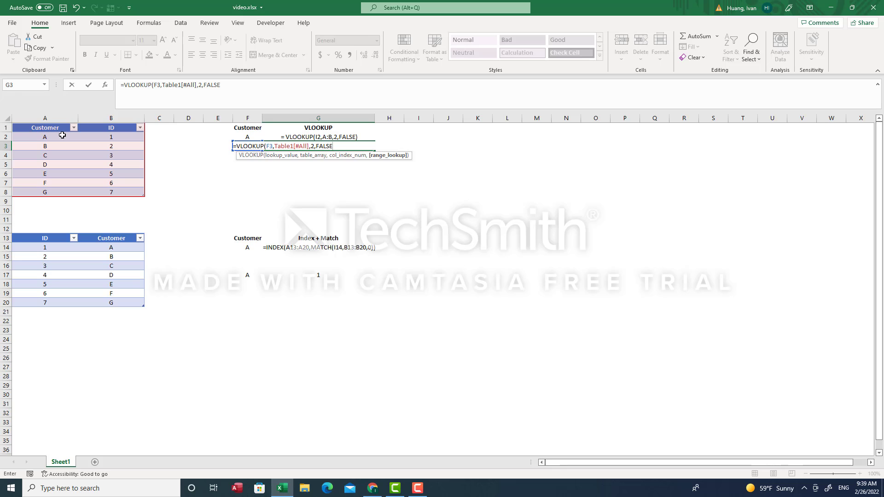
{"action": "type", "text": ")"}
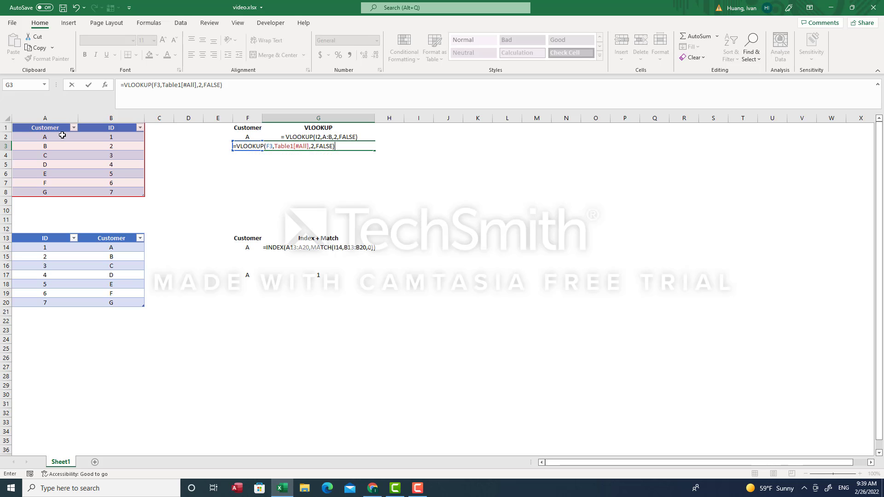
{"action": "key", "text": "Return"}
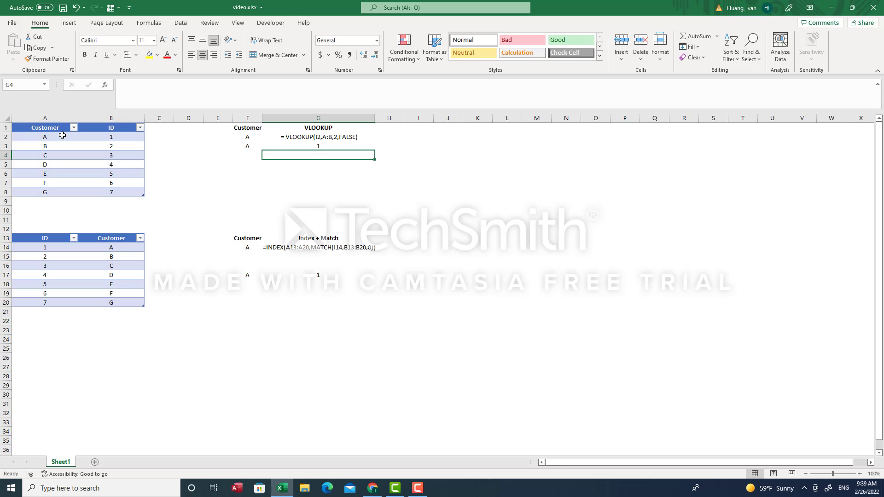
{"action": "left_click", "coordinate": [324, 146]}
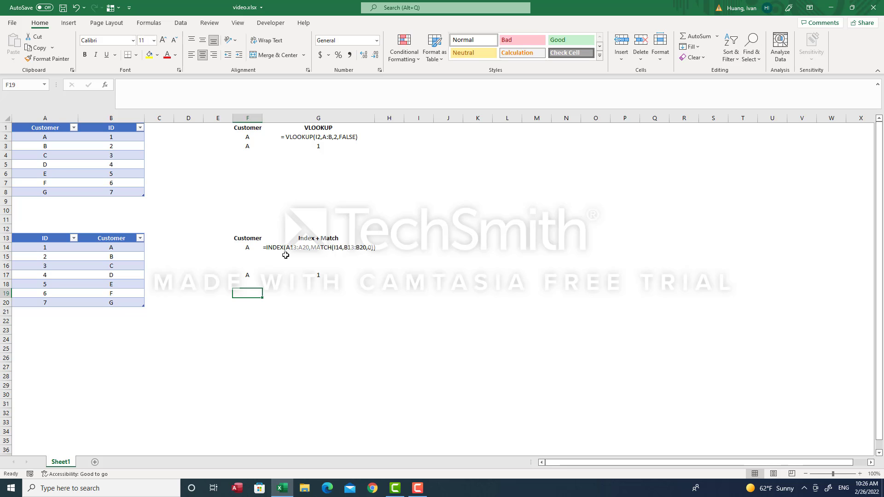
Step: Rewrite G17 as =INDEX over Table2's ID column
{"action": "left_click", "coordinate": [293, 276]}
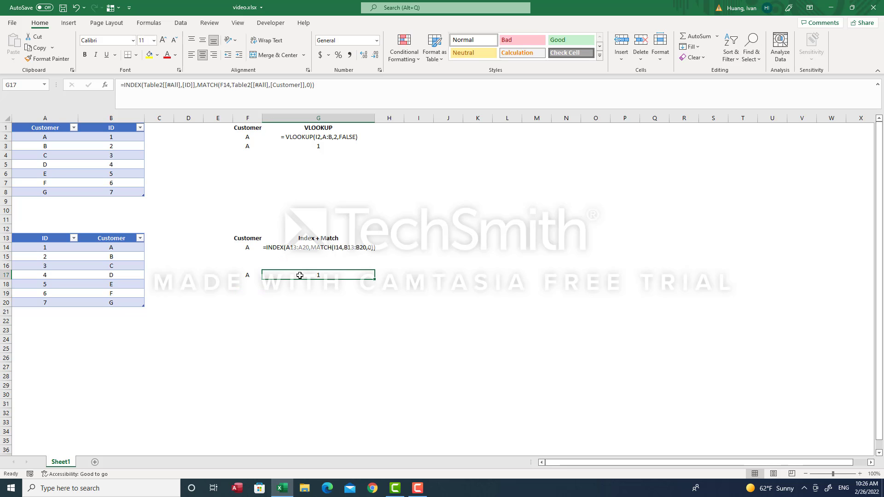
{"action": "double_click", "coordinate": [332, 282]}
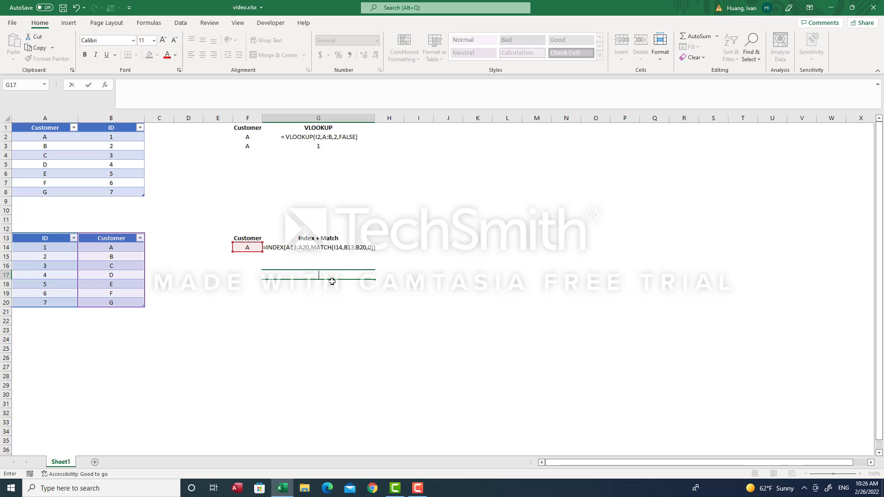
{"action": "type", "text": "=inde"}
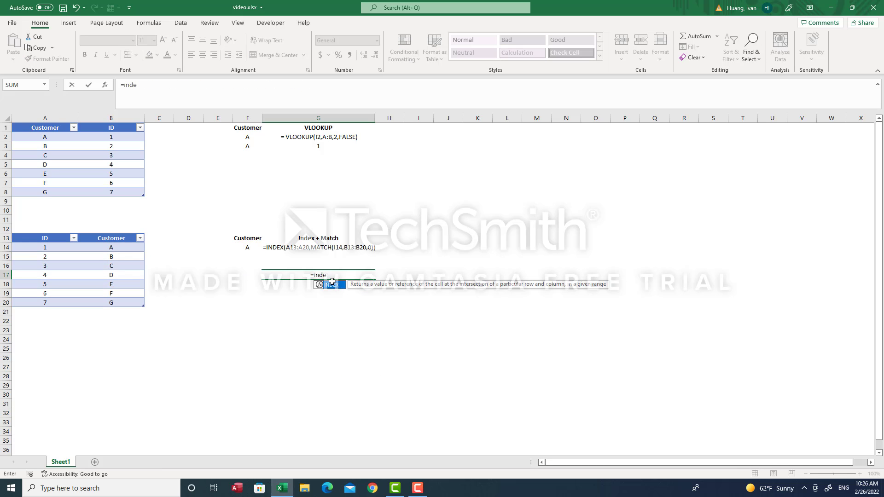
{"action": "key", "text": "Tab"}
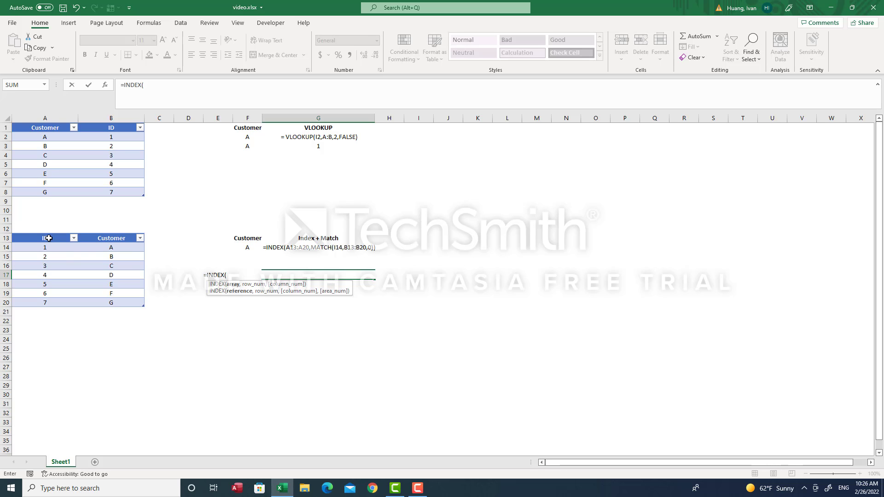
{"action": "left_click_drag", "start_coordinate": [49, 238], "coordinate": [47, 299]}
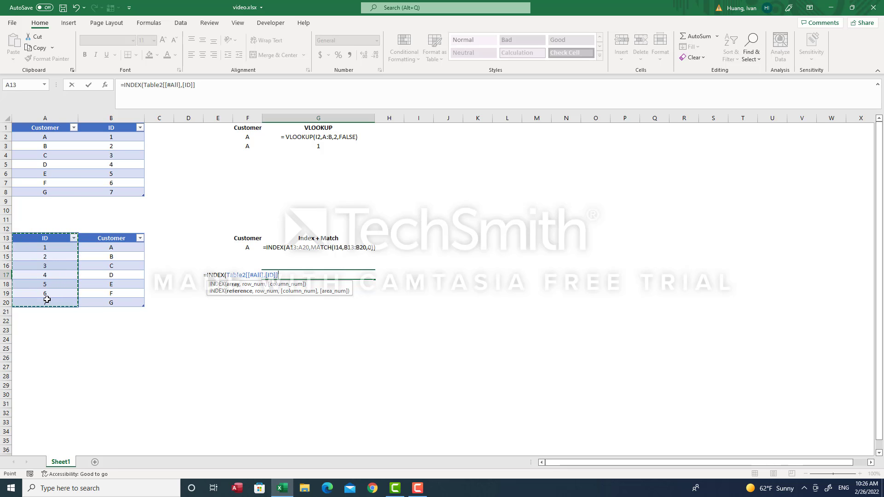
Step: Add a MATCH inside the INDEX using customer F14 as the lookup value
{"action": "type", "text": ",match"}
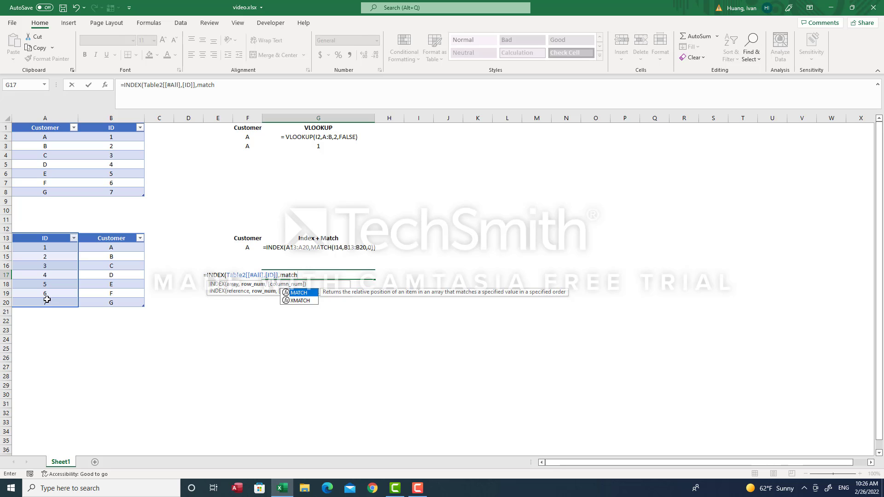
{"action": "key", "text": "Tab"}
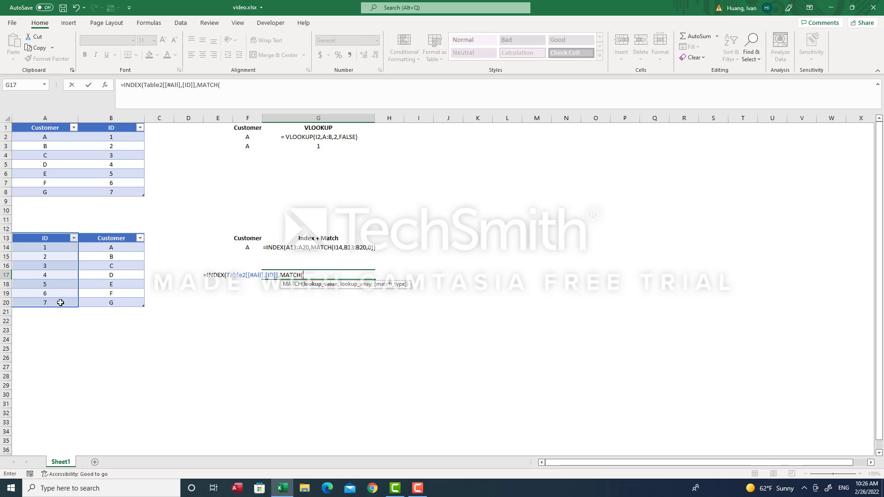
{"action": "left_click", "coordinate": [240, 246]}
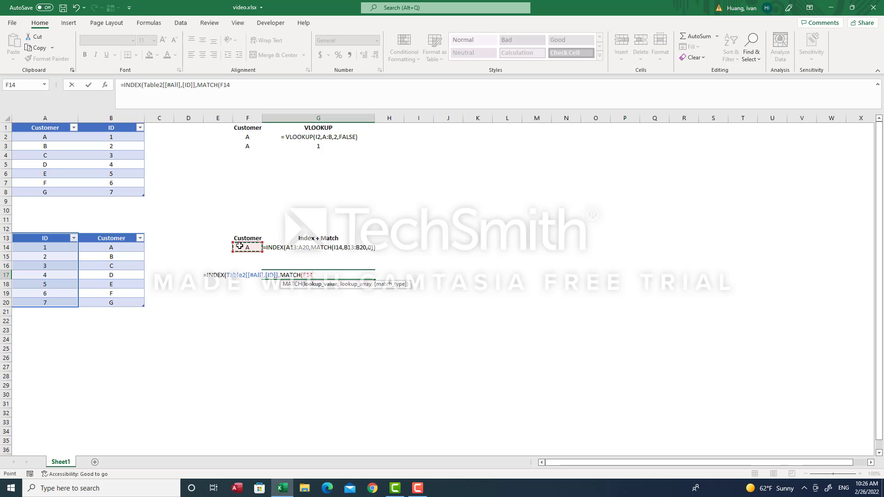
{"action": "type", "text": ","}
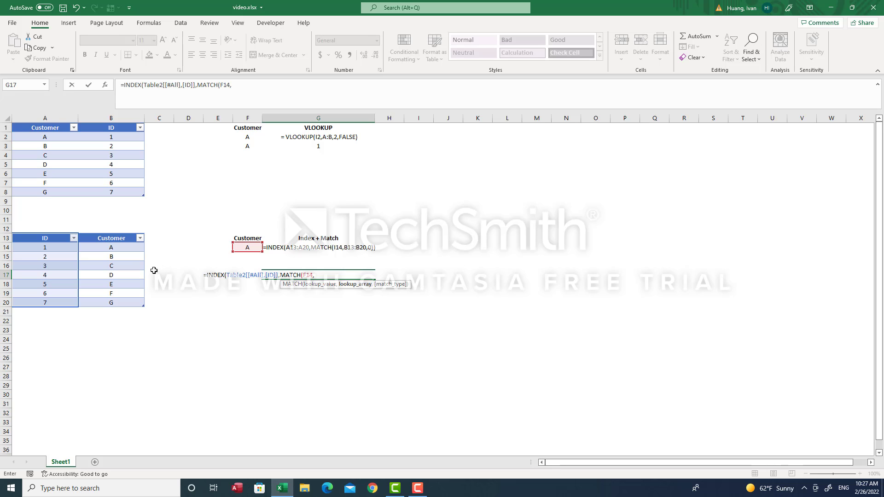
Step: Finish G17's MATCH on Table2's Customer column with 0 exact match, returning ID 1
{"action": "left_click_drag", "start_coordinate": [125, 241], "coordinate": [128, 303]}
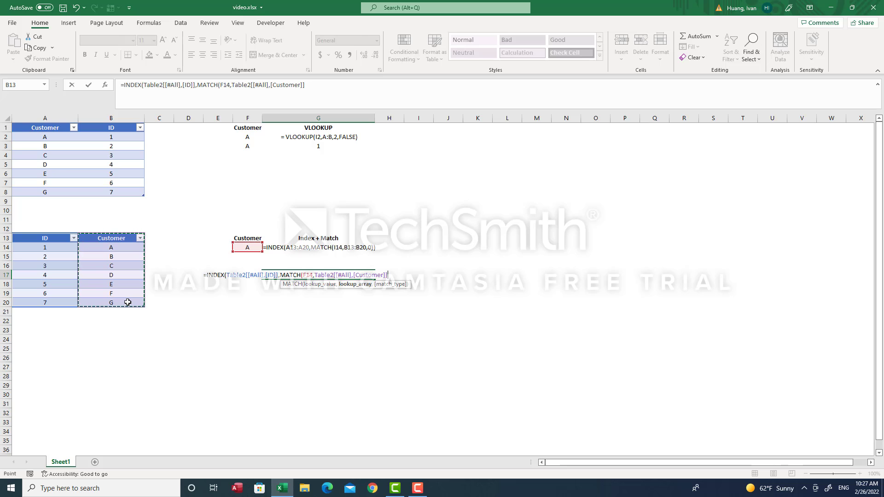
{"action": "type", "text": ","}
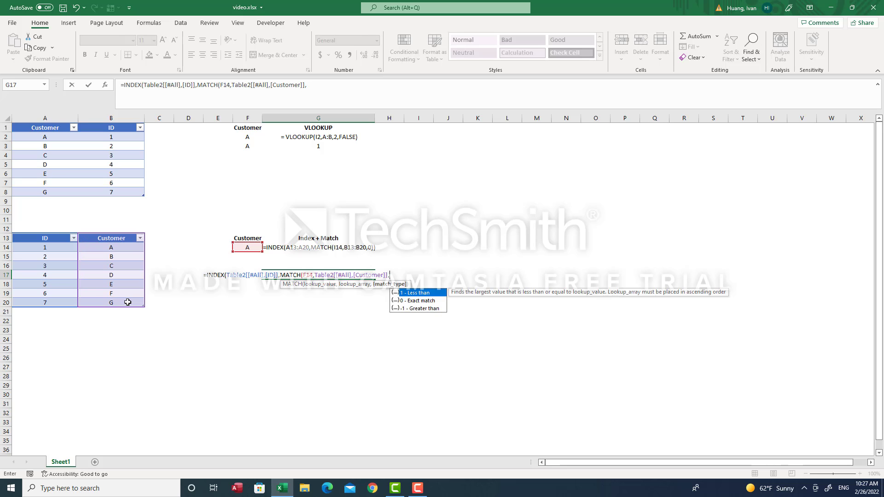
{"action": "type", "text": "0)"}
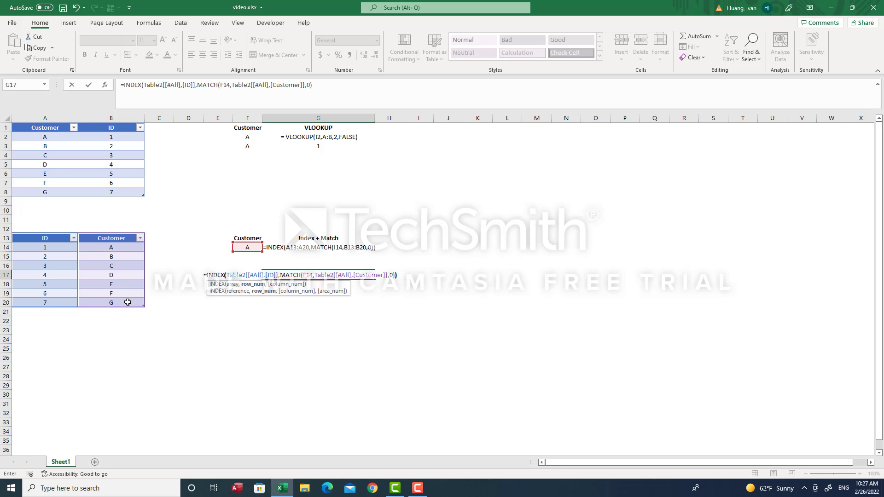
{"action": "type", "text": ")"}
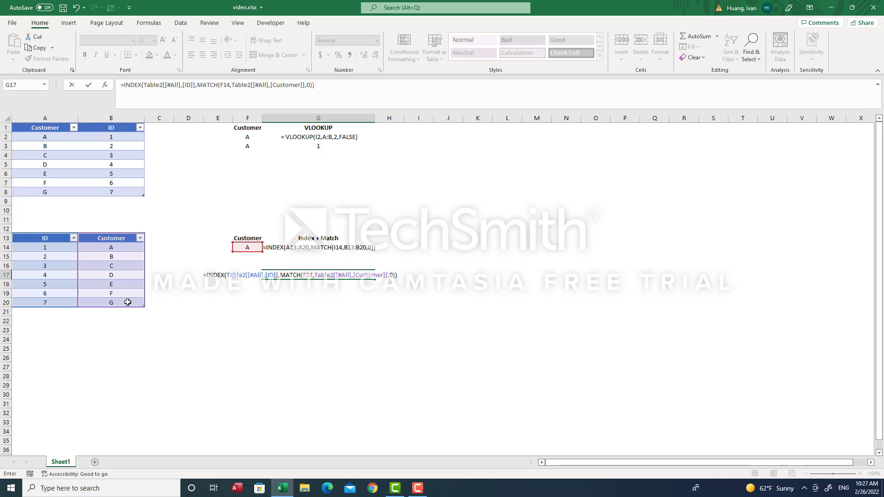
{"action": "key", "text": "Return"}
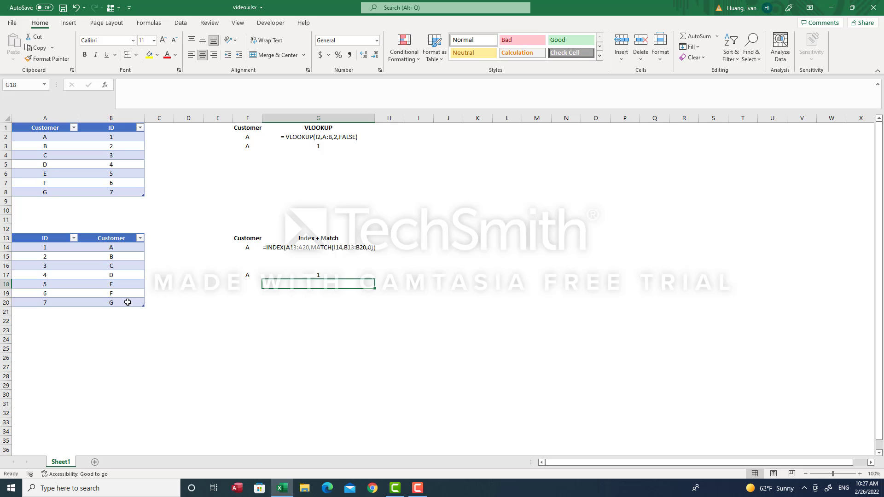
{"action": "left_click", "coordinate": [417, 489]}
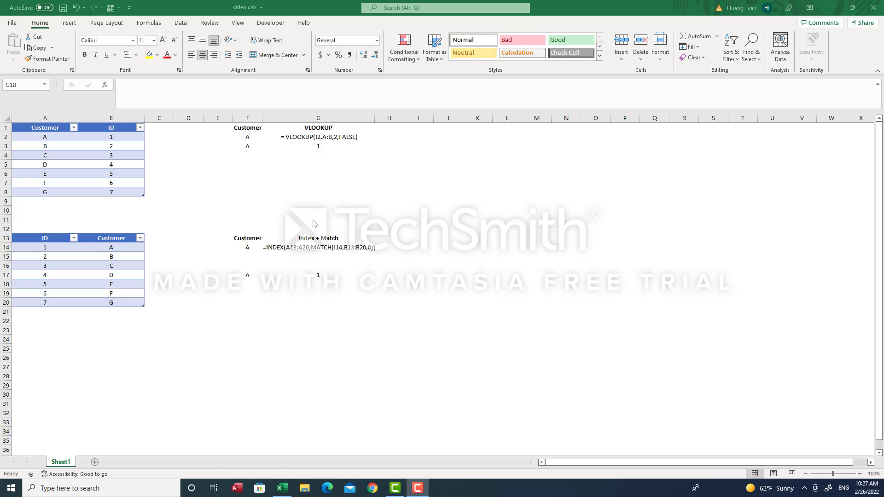